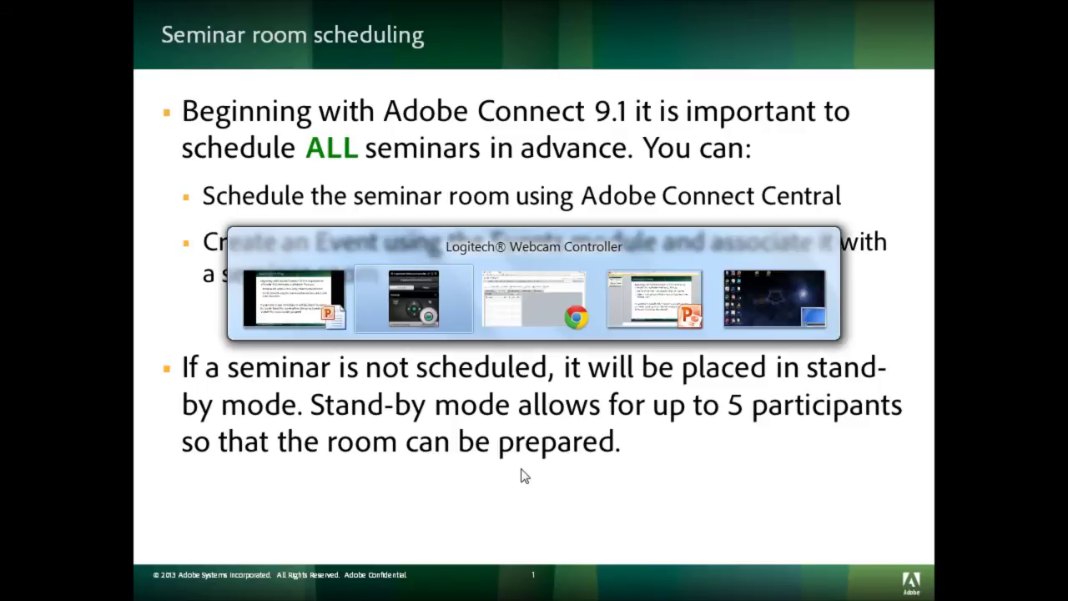
- Switch to Adobe Connect Central in Chrome and open the seminar license folder among the shared seminar rooms
{"action": "key", "text": "alt+Tab"}
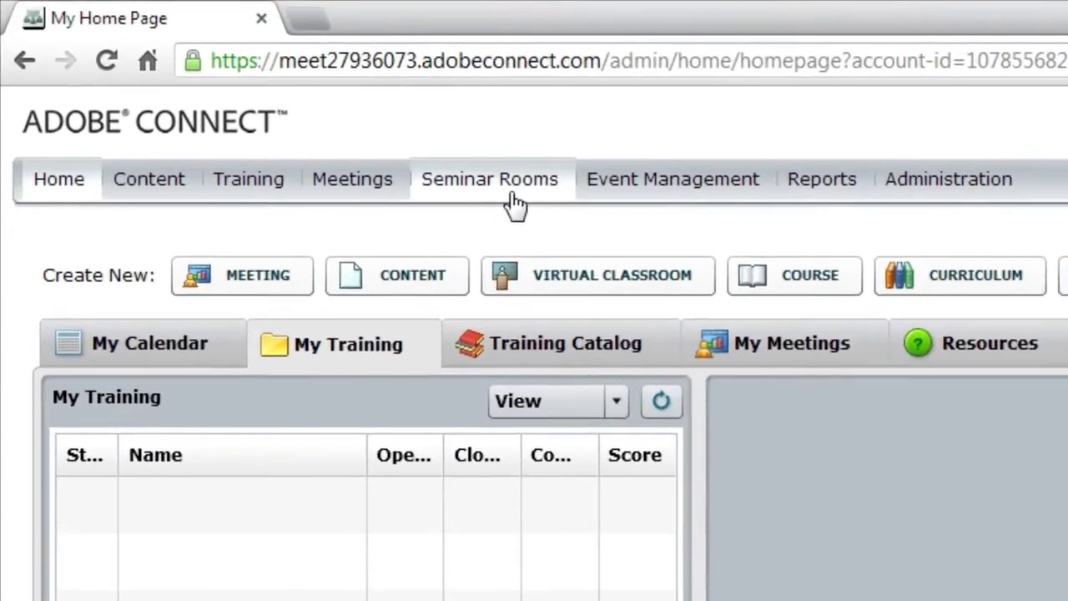
{"action": "left_click", "coordinate": [514, 199]}
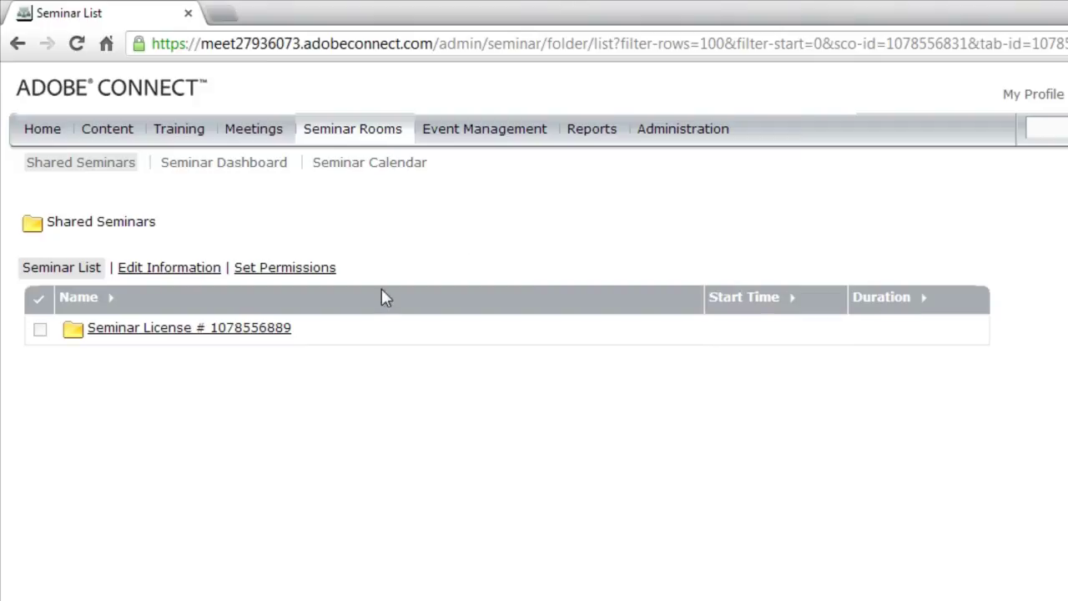
{"action": "left_click", "coordinate": [226, 329]}
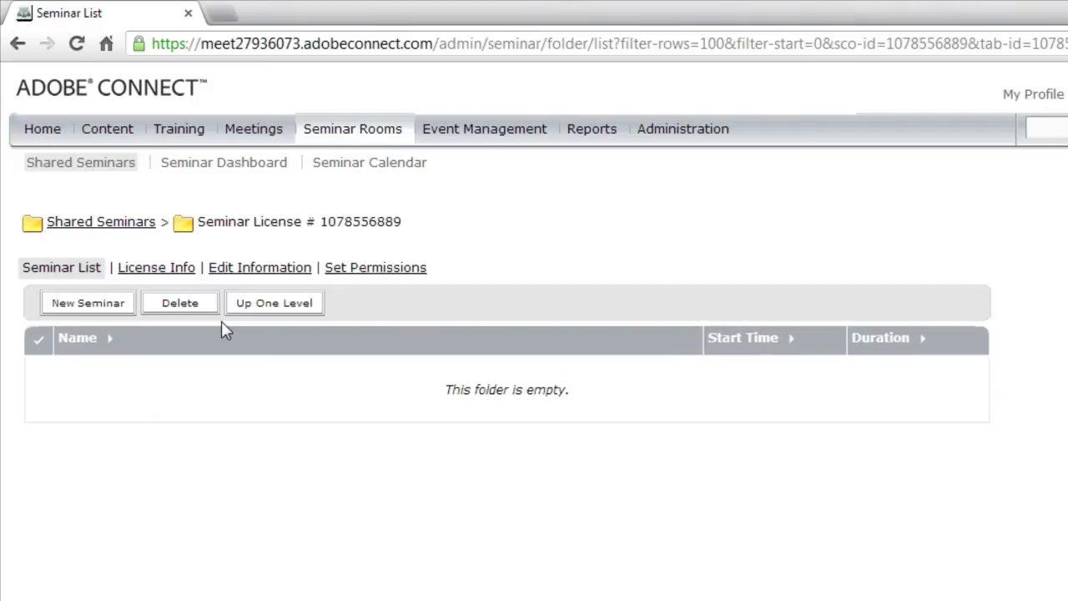
- Examine the seminar license's information, particularly its number of concurrent users
{"action": "left_click", "coordinate": [178, 274]}
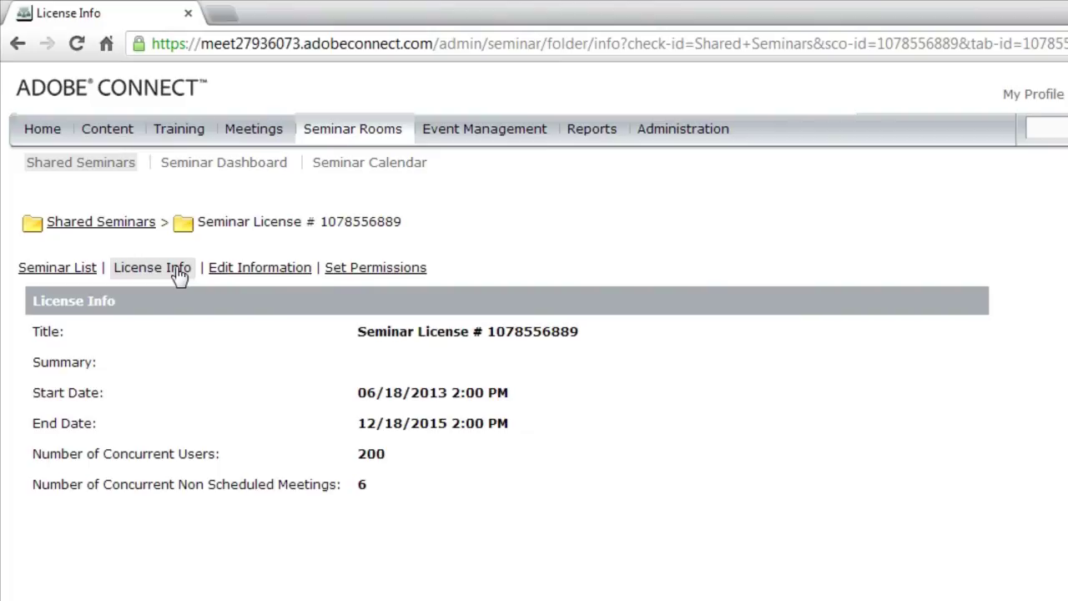
{"action": "left_click_drag", "start_coordinate": [389, 440], "coordinate": [361, 443]}
{"action": "left_click", "coordinate": [651, 515]}
- Start a new seminar in the license folder, named Marketing Seminar with the custom URL marketing
{"action": "left_click", "coordinate": [53, 269]}
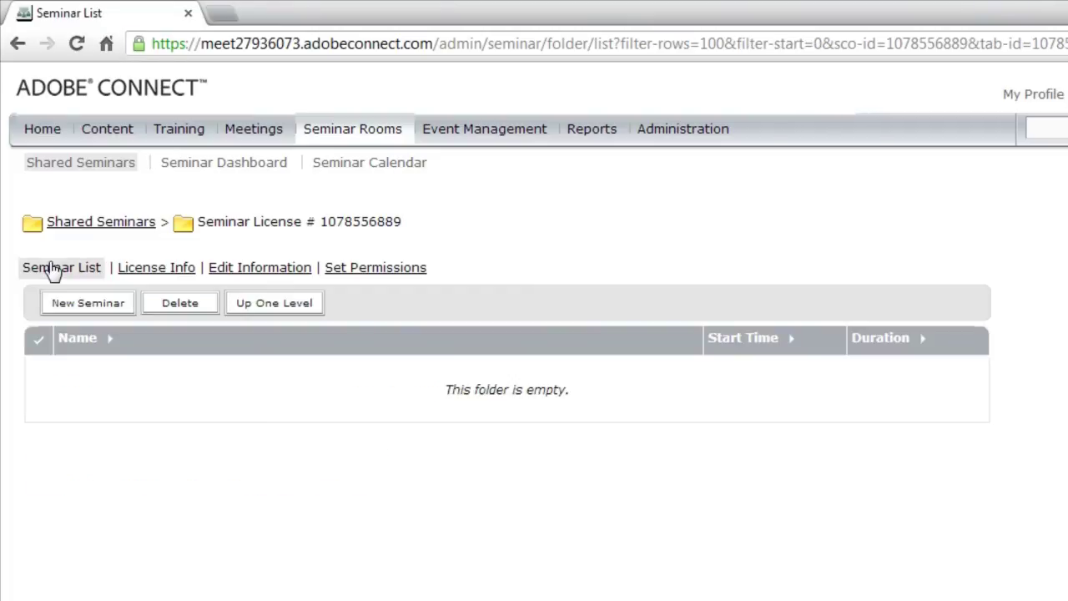
{"action": "left_click", "coordinate": [83, 305]}
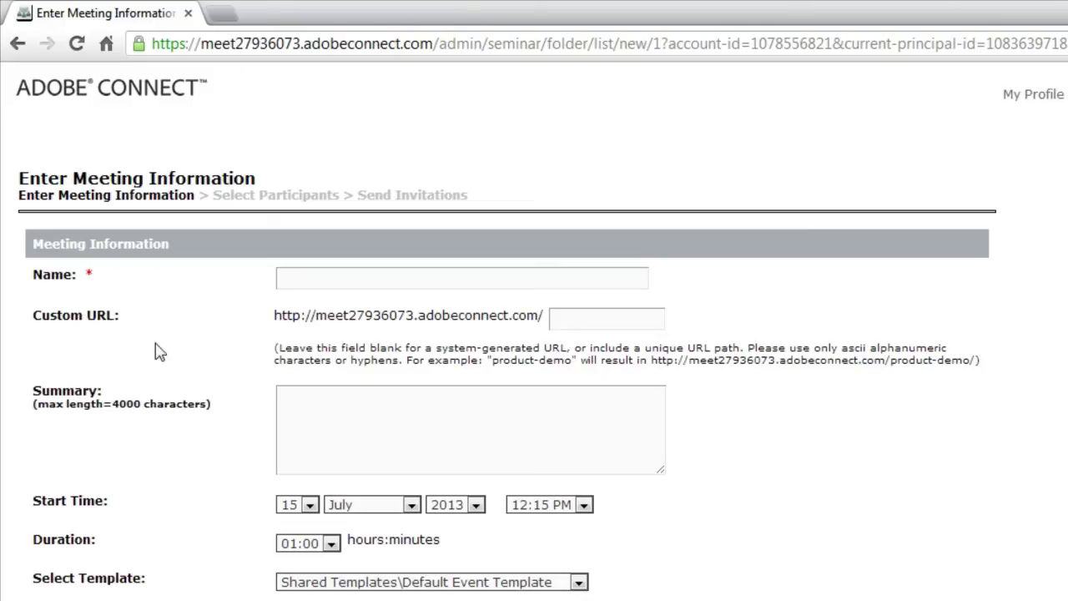
{"action": "left_click", "coordinate": [295, 273]}
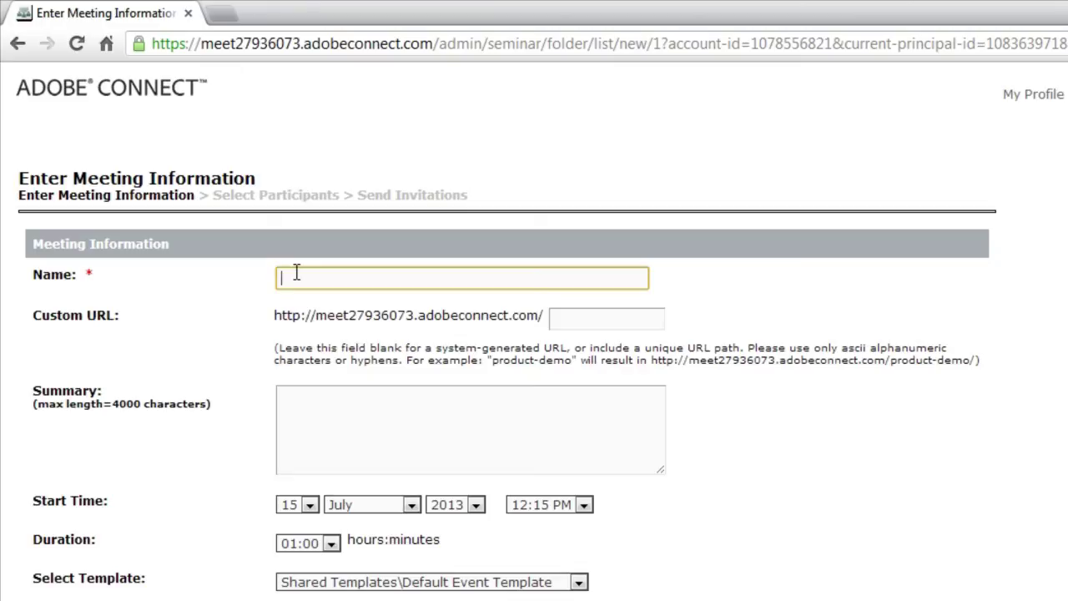
{"action": "type", "text": "Marketing Seminar"}
{"action": "key", "text": "Tab"}
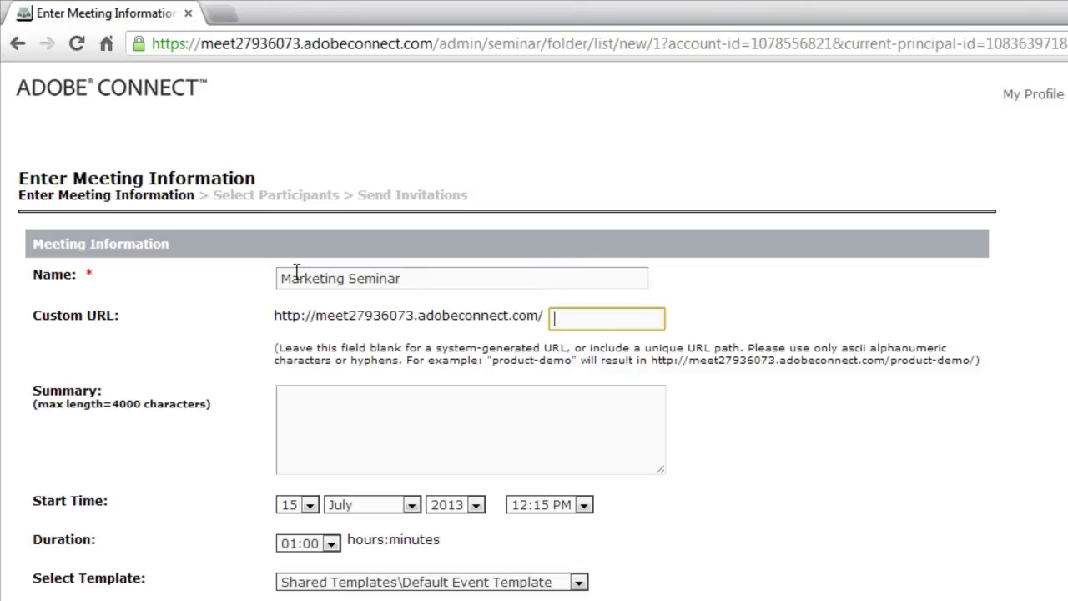
{"action": "type", "text": "marketing"}
{"action": "key", "text": "Tab"}
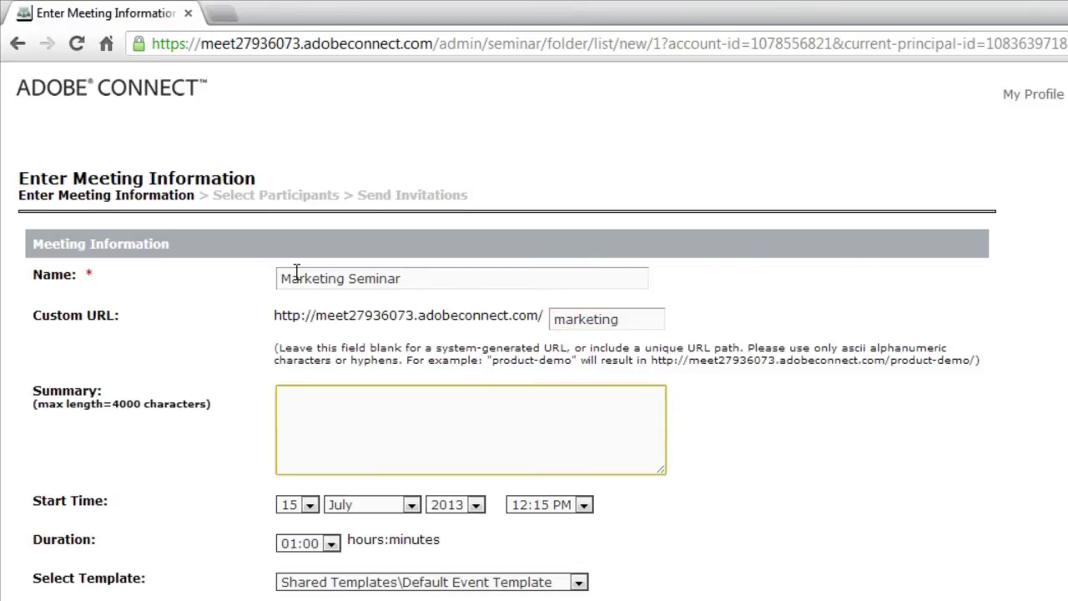
- Set the Marketing Seminar's start time to 18 July 2013 at 01:00 PM
{"action": "scroll", "coordinate": [297, 276], "scroll_direction": "down", "scroll_amount": 2}
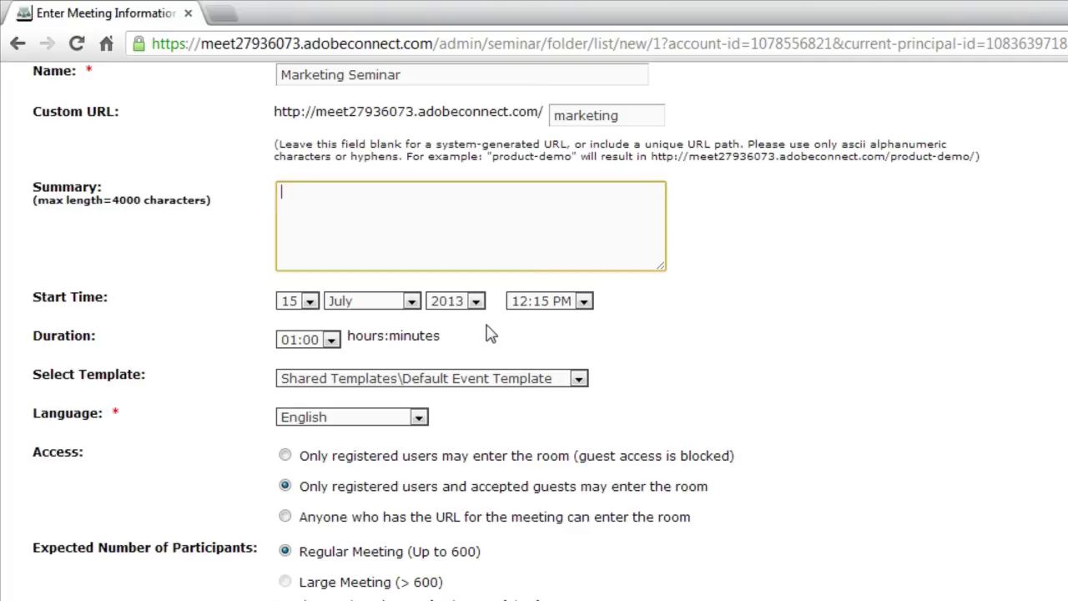
{"action": "left_click", "coordinate": [309, 302]}
{"action": "key", "text": "Escape"}
{"action": "key", "text": "Down"}
{"action": "key", "text": "Down"}
{"action": "key", "text": "Down"}
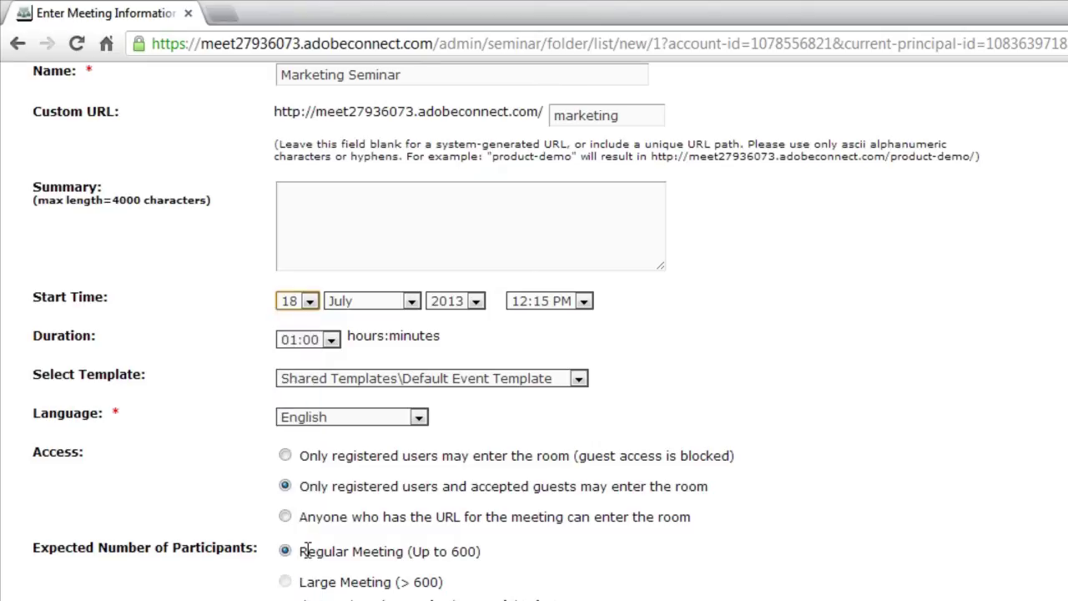
{"action": "left_click", "coordinate": [465, 305]}
{"action": "left_click", "coordinate": [466, 305]}
{"action": "left_click", "coordinate": [544, 302]}
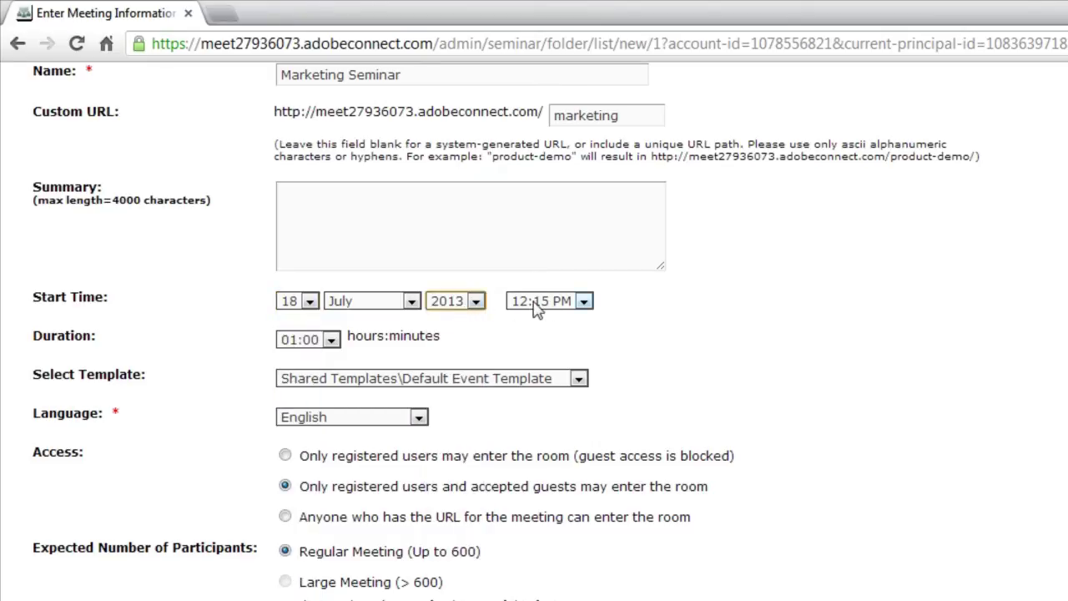
{"action": "left_click_drag", "start_coordinate": [584, 447], "coordinate": [586, 469]}
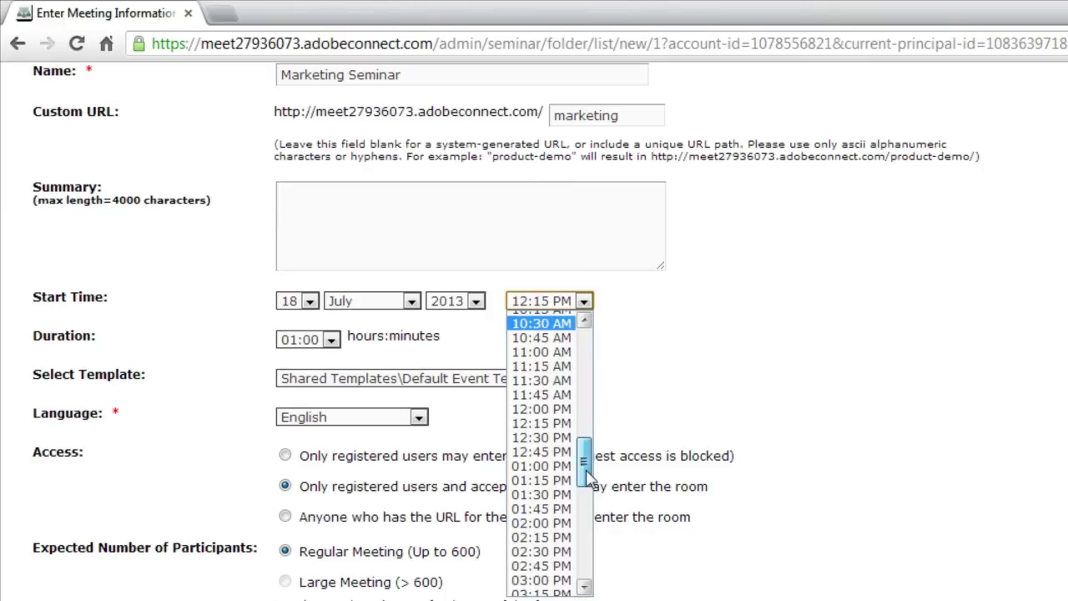
{"action": "left_click", "coordinate": [559, 461]}
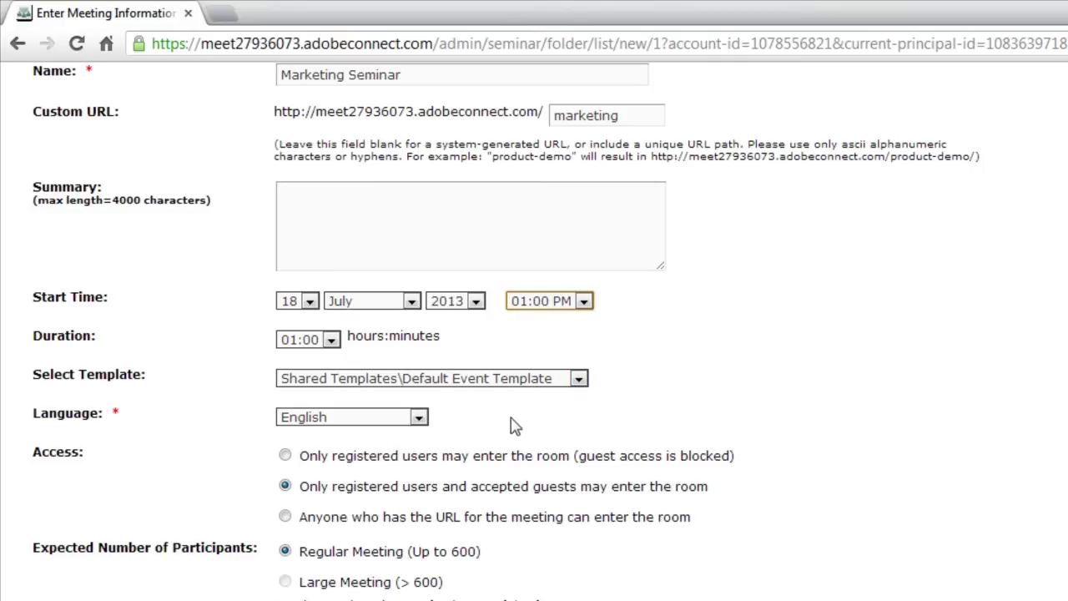
- Allow anyone who has the URL to enter the room, and finish creating the Marketing Seminar
{"action": "scroll", "coordinate": [425, 442], "scroll_direction": "down", "scroll_amount": 2}
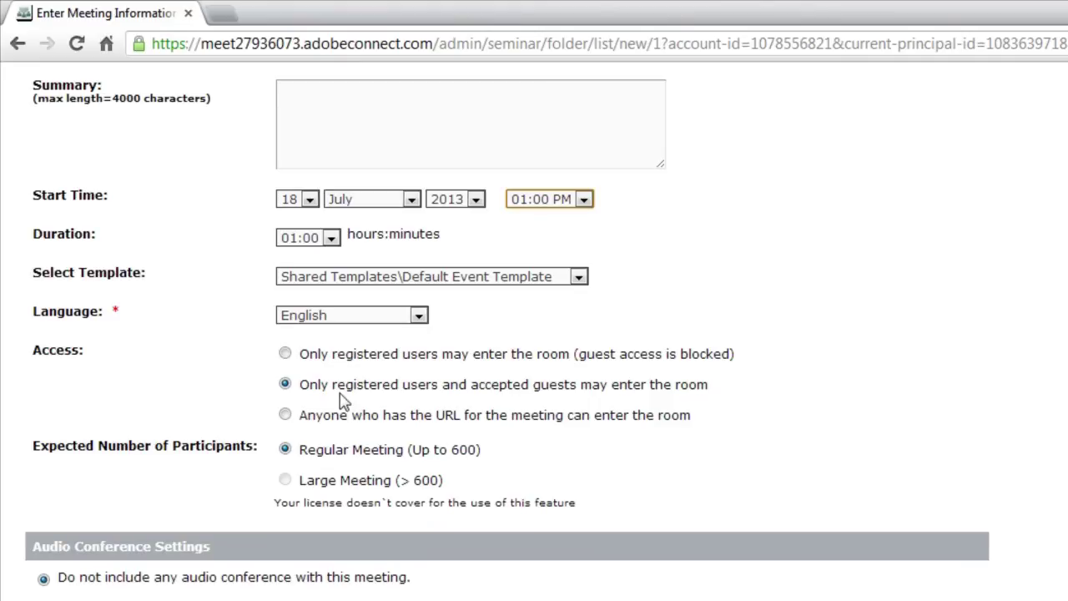
{"action": "left_click", "coordinate": [285, 416]}
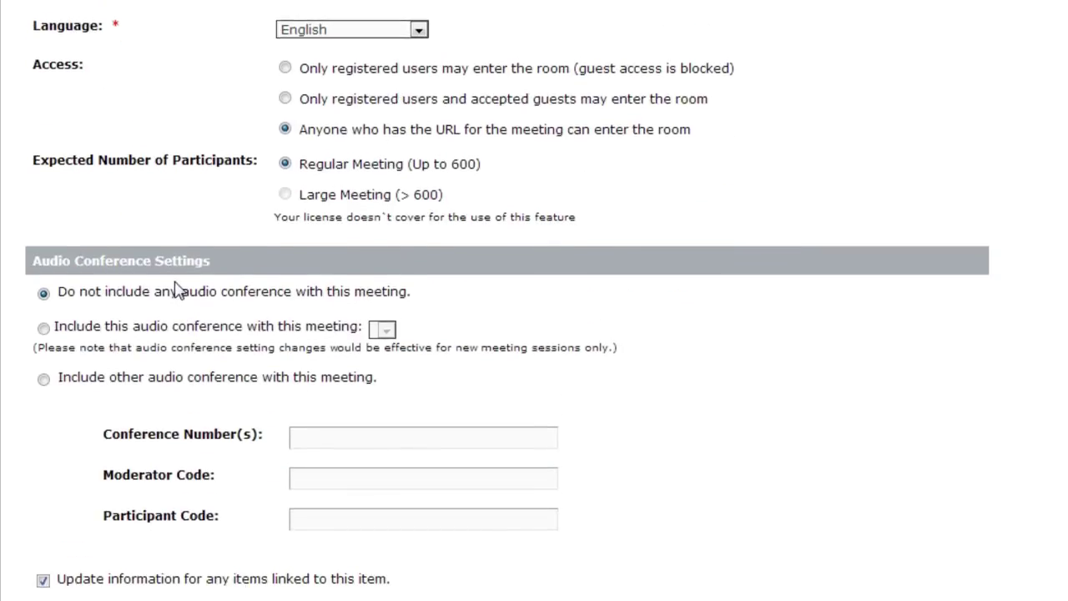
{"action": "scroll", "coordinate": [182, 292], "scroll_direction": "down", "scroll_amount": 2}
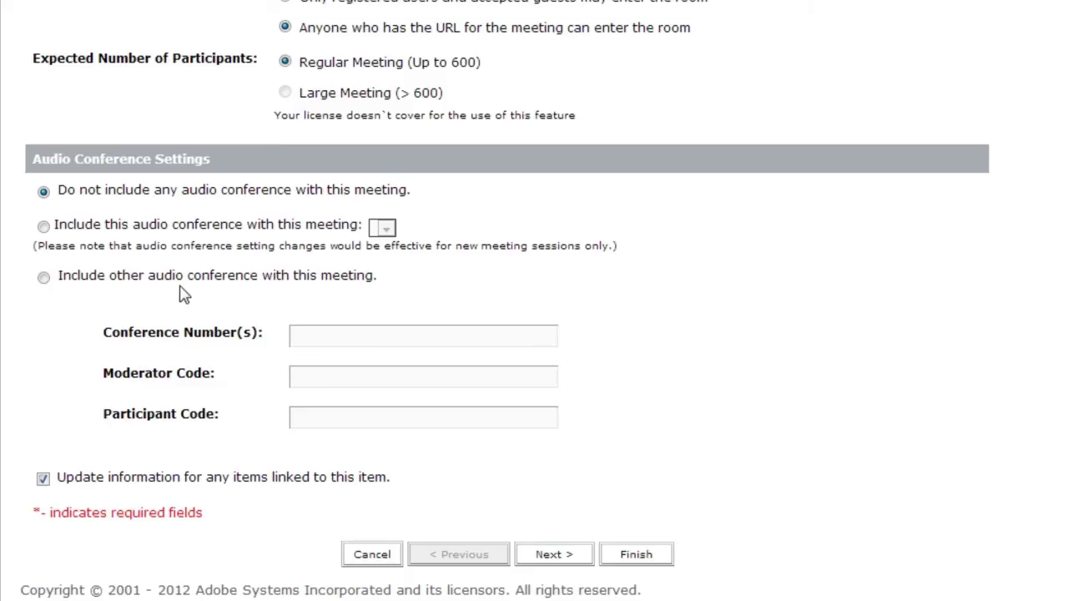
{"action": "left_click", "coordinate": [669, 559]}
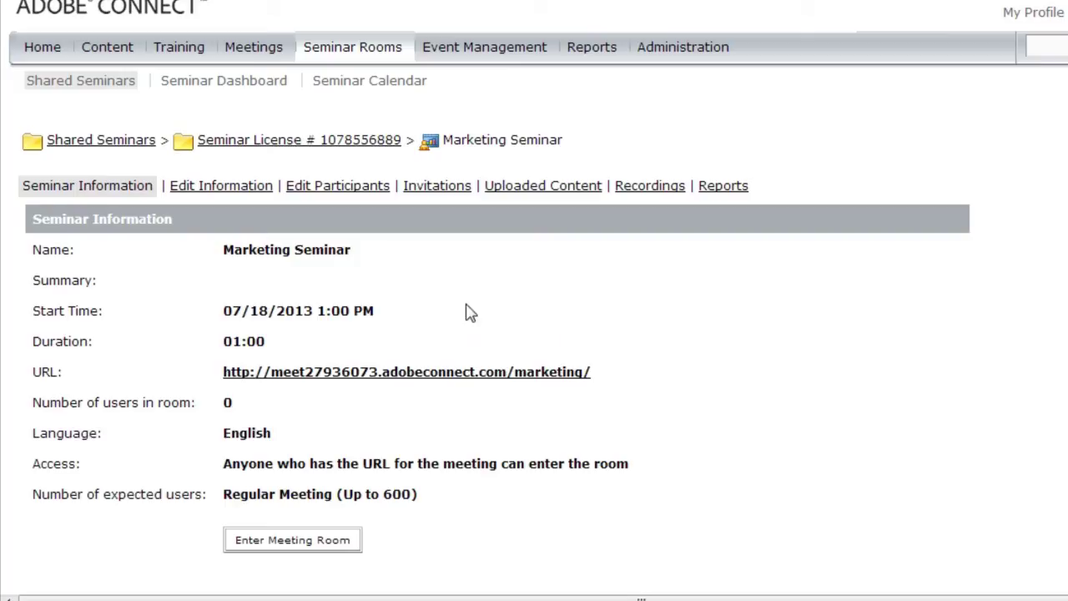
- Review the Marketing Seminar's editable information, including schedule and access settings, and return to the license folder's seminar list
{"action": "left_click", "coordinate": [215, 193]}
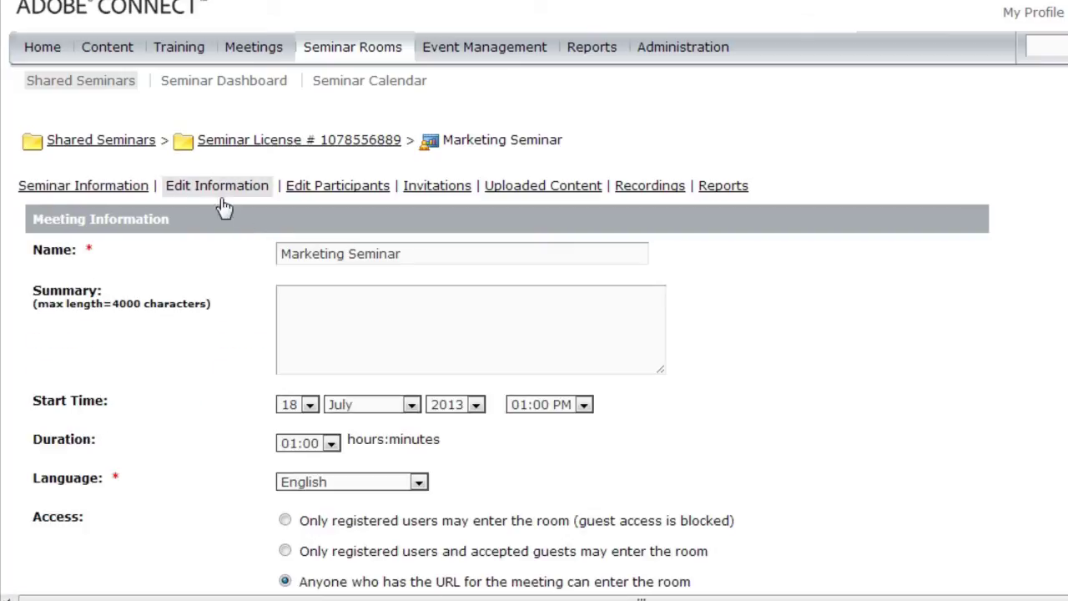
{"action": "scroll", "coordinate": [734, 397], "scroll_direction": "down", "scroll_amount": 5}
{"action": "scroll", "coordinate": [429, 193], "scroll_direction": "up", "scroll_amount": 1}
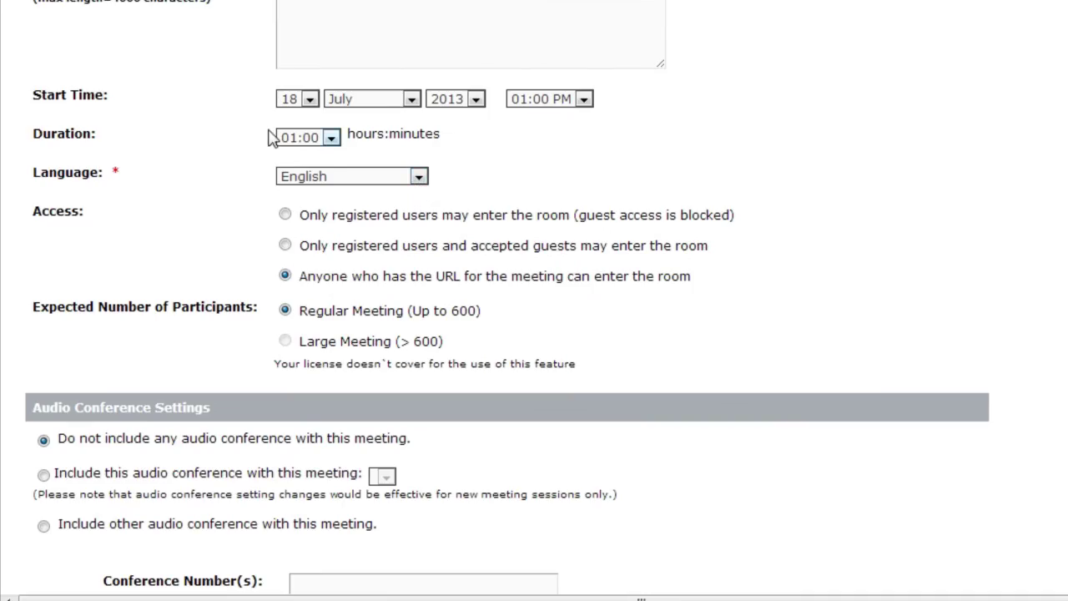
{"action": "scroll", "coordinate": [504, 134], "scroll_direction": "up", "scroll_amount": 2}
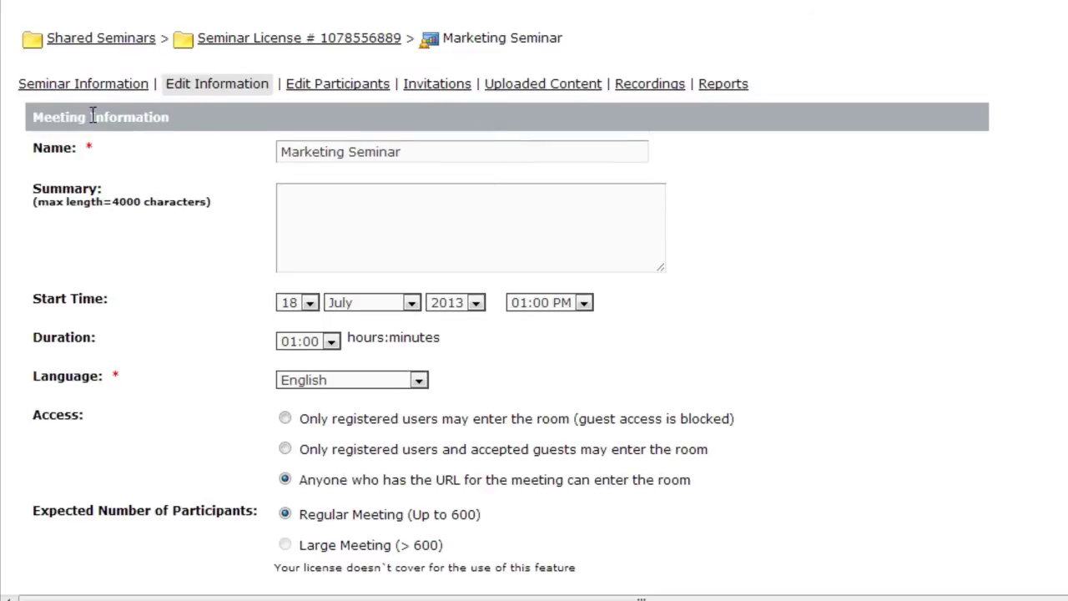
{"action": "left_click", "coordinate": [216, 40]}
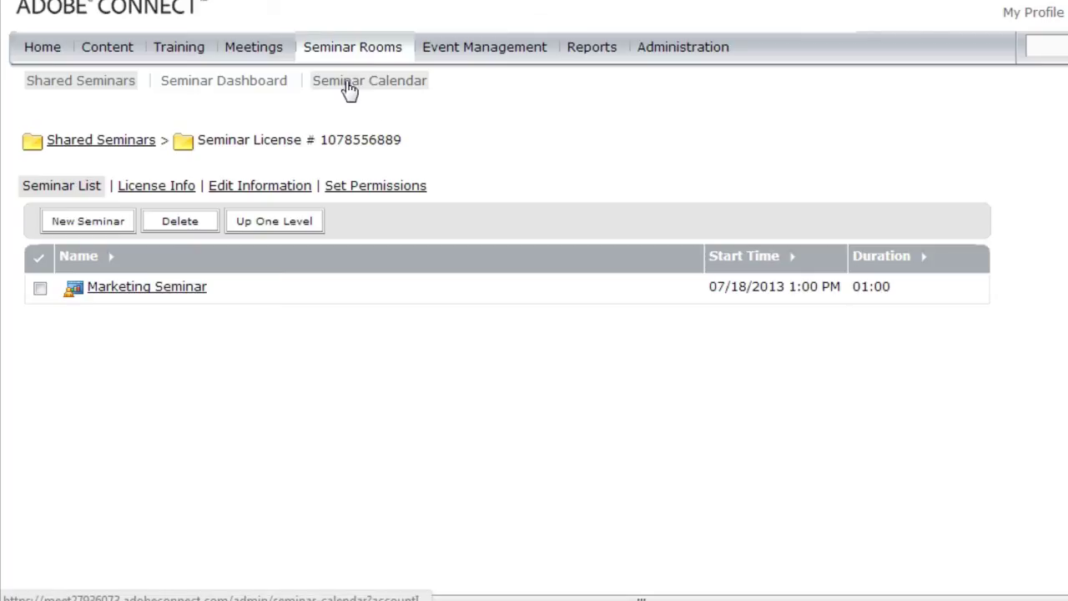
- Check the seminar calendar for July 18, 2013 to see the license's booked time slots
{"action": "left_click", "coordinate": [349, 90]}
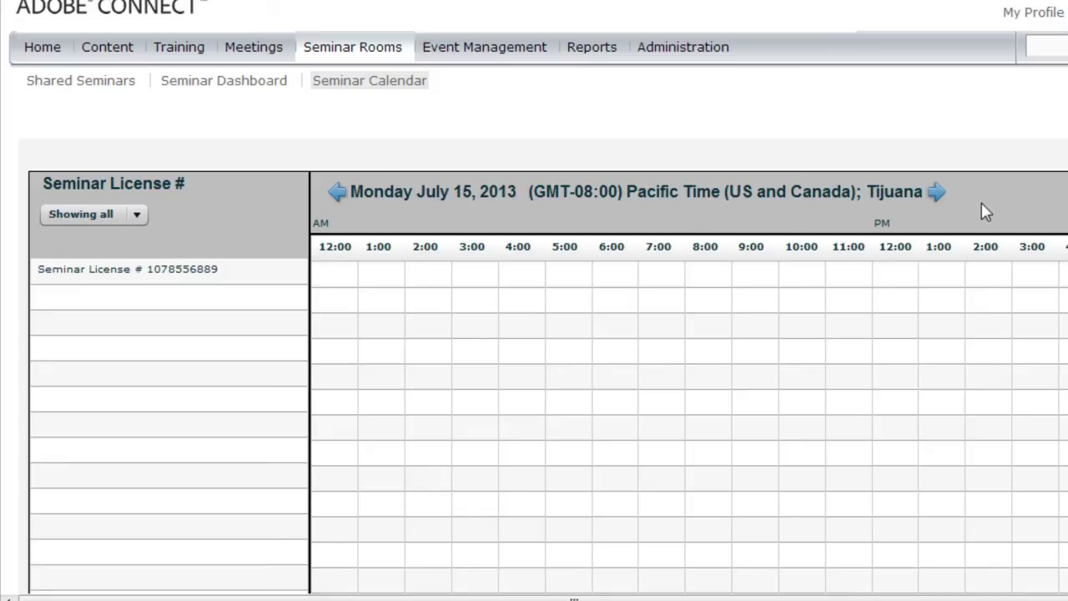
{"action": "left_click", "coordinate": [936, 191]}
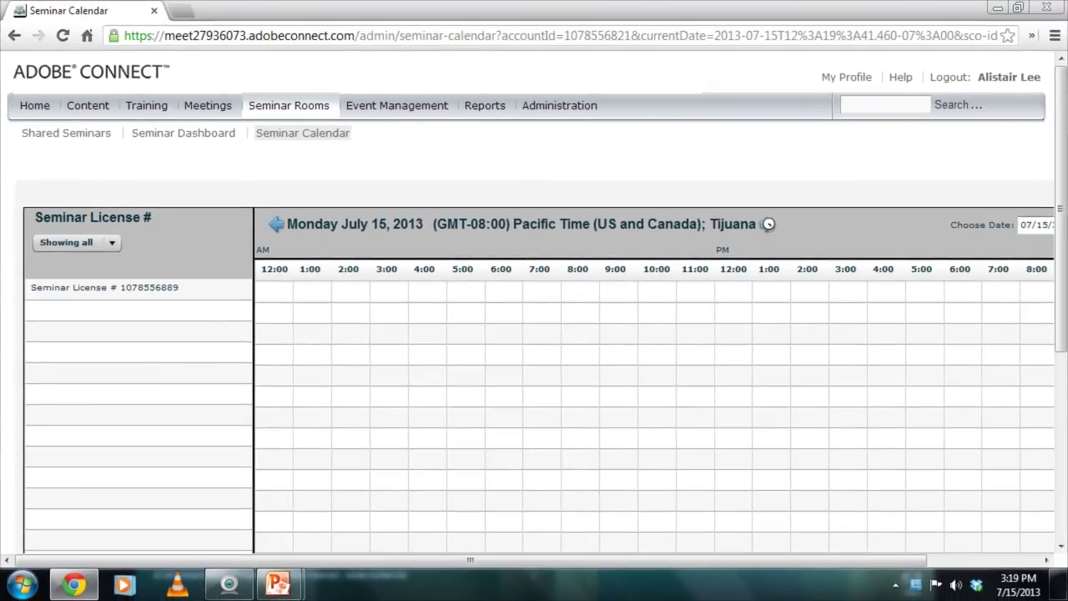
{"action": "left_click", "coordinate": [1029, 224]}
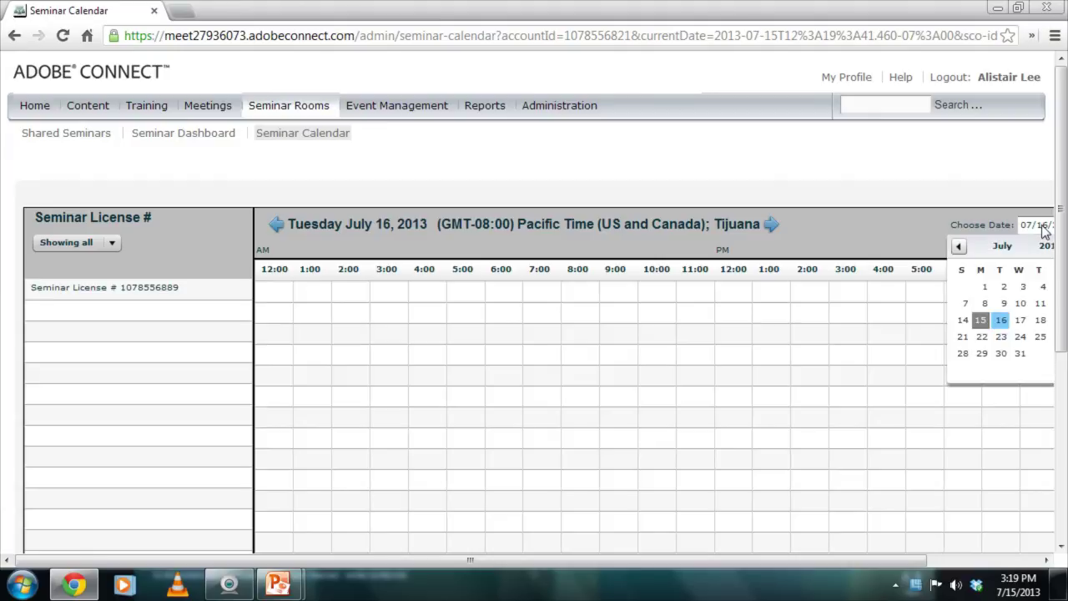
{"action": "left_click", "coordinate": [1039, 318]}
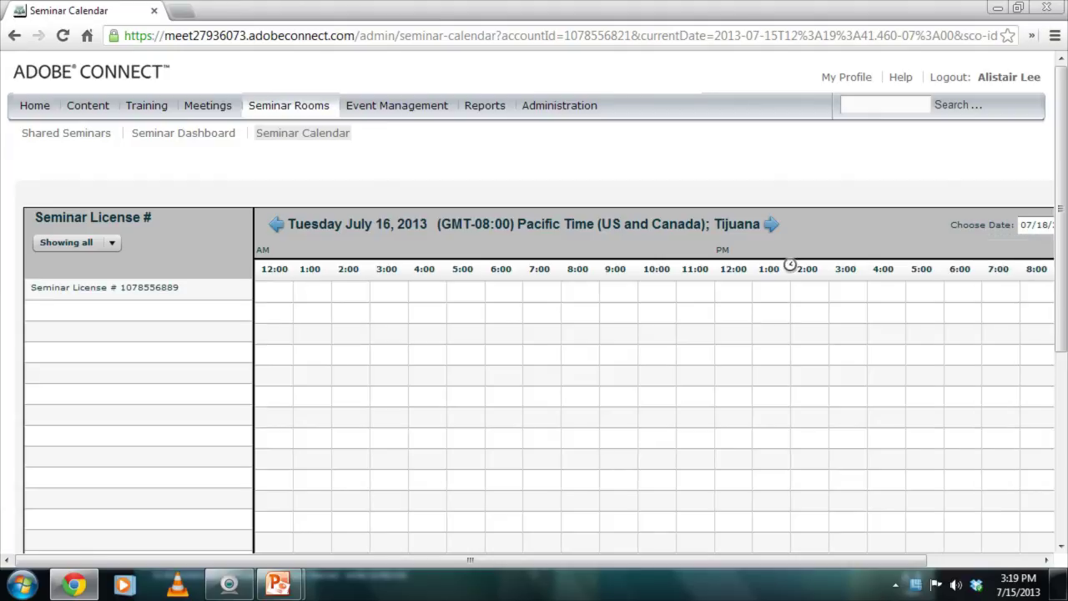
{"action": "scroll", "coordinate": [746, 231], "scroll_direction": "down", "scroll_amount": 2}
{"action": "scroll", "coordinate": [749, 238], "scroll_direction": "up", "scroll_amount": 1}
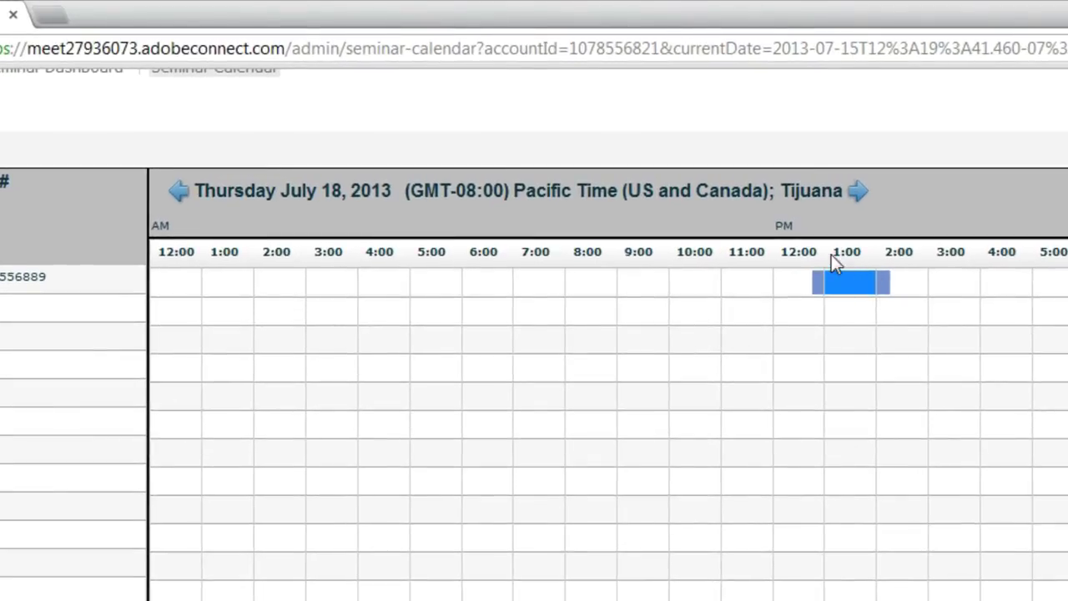
{"action": "scroll", "coordinate": [826, 267], "scroll_direction": "up", "scroll_amount": 1}
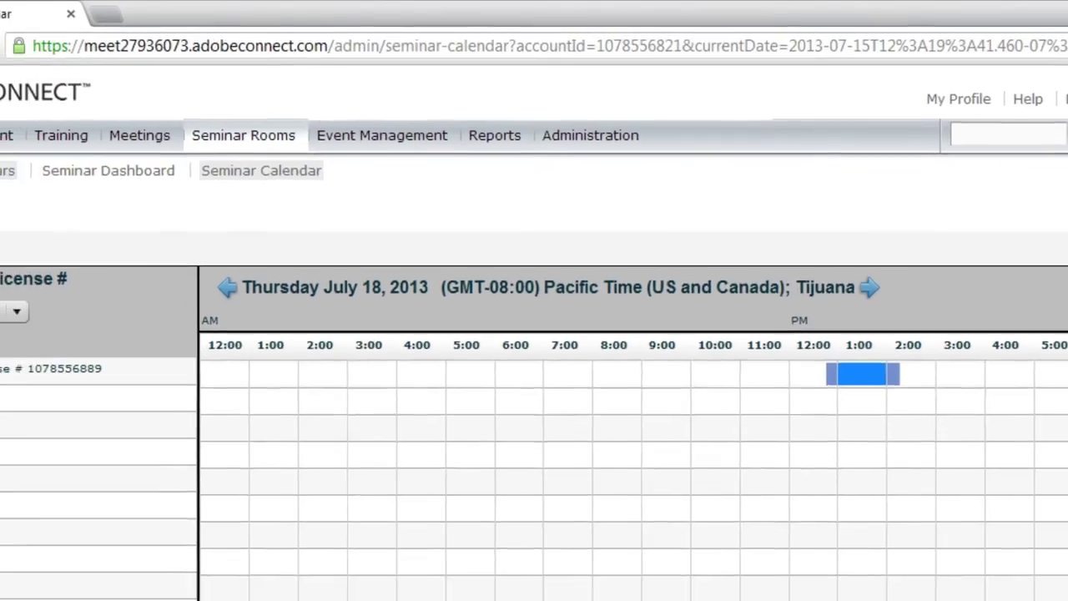
- Start another new seminar in the shared seminar license folder and name it New Seminar Room
{"action": "left_click", "coordinate": [10, 170]}
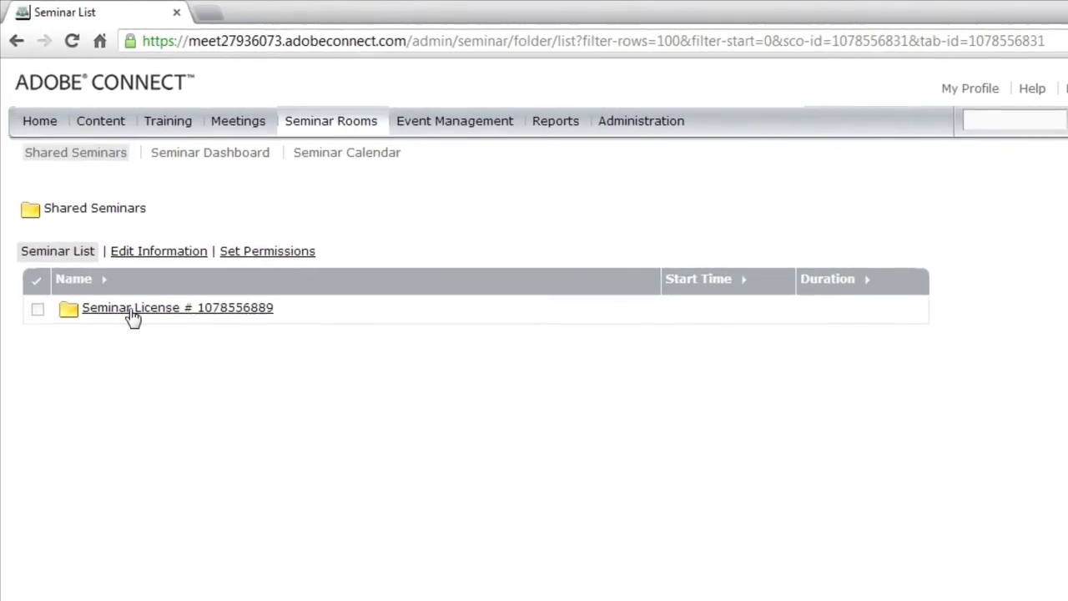
{"action": "left_click", "coordinate": [131, 310]}
{"action": "left_click", "coordinate": [107, 291]}
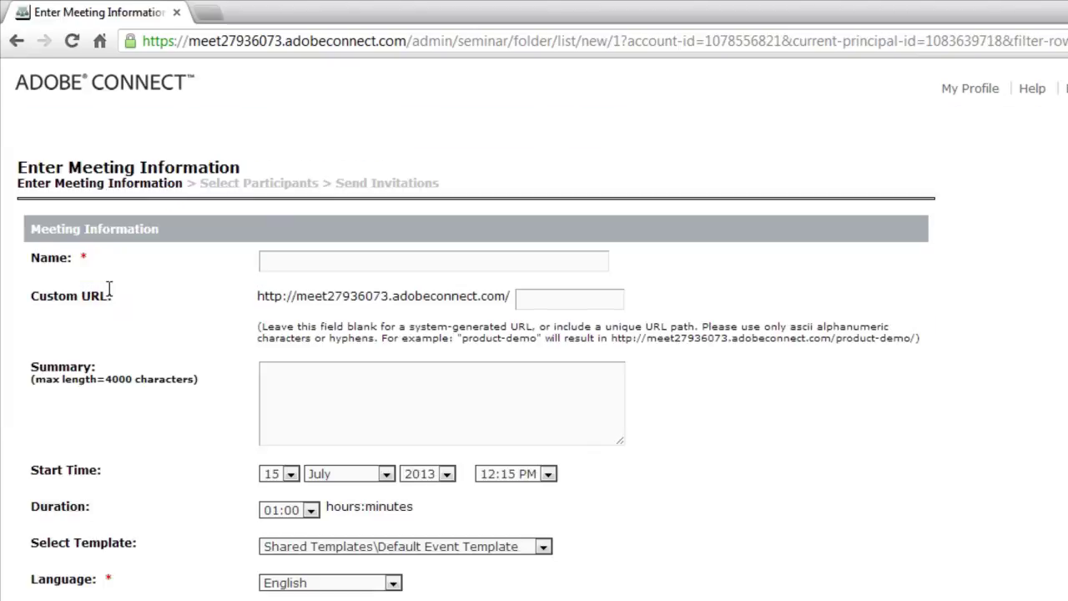
{"action": "left_click", "coordinate": [412, 261]}
{"action": "type", "text": "Ne"}
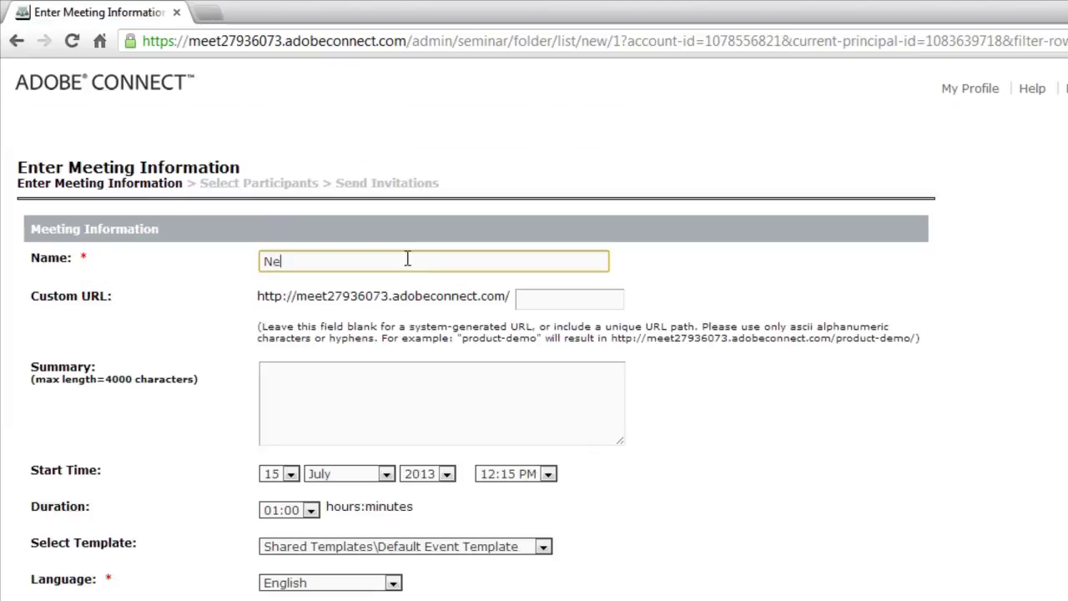
{"action": "type", "text": "w Semin"}
{"action": "key", "text": "BackSpace"}
{"action": "key", "text": "BackSpace"}
{"action": "key", "text": "BackSpace"}
{"action": "type", "text": "eminar Room"}
{"action": "scroll", "coordinate": [459, 292], "scroll_direction": "down", "scroll_amount": 2}
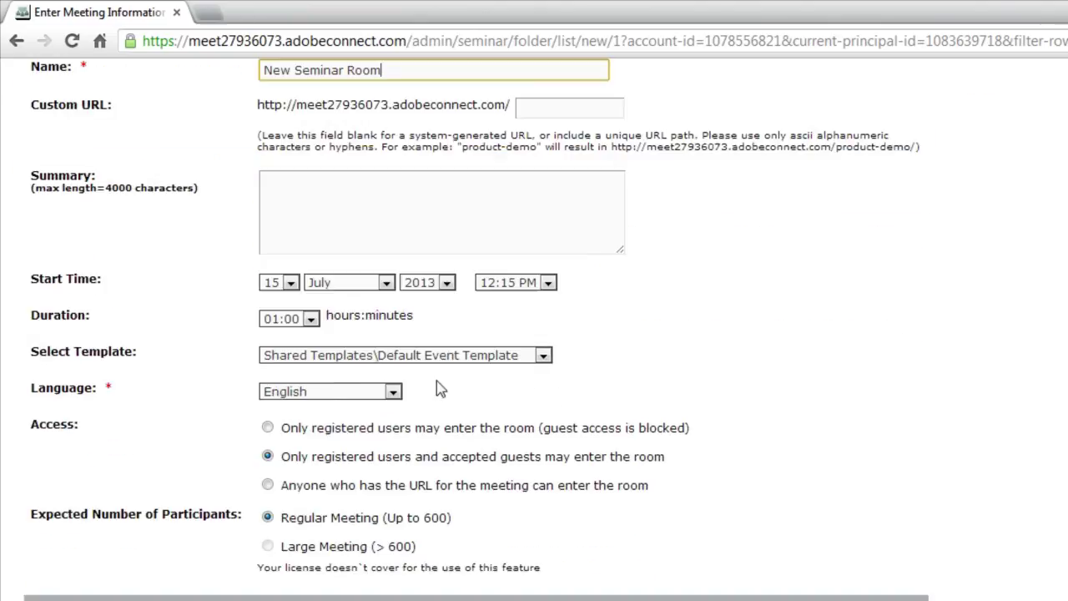
- Set New Seminar Room's start time to 18 July 2013 at 01:00 PM and finish creating the seminar
{"action": "left_click", "coordinate": [292, 284]}
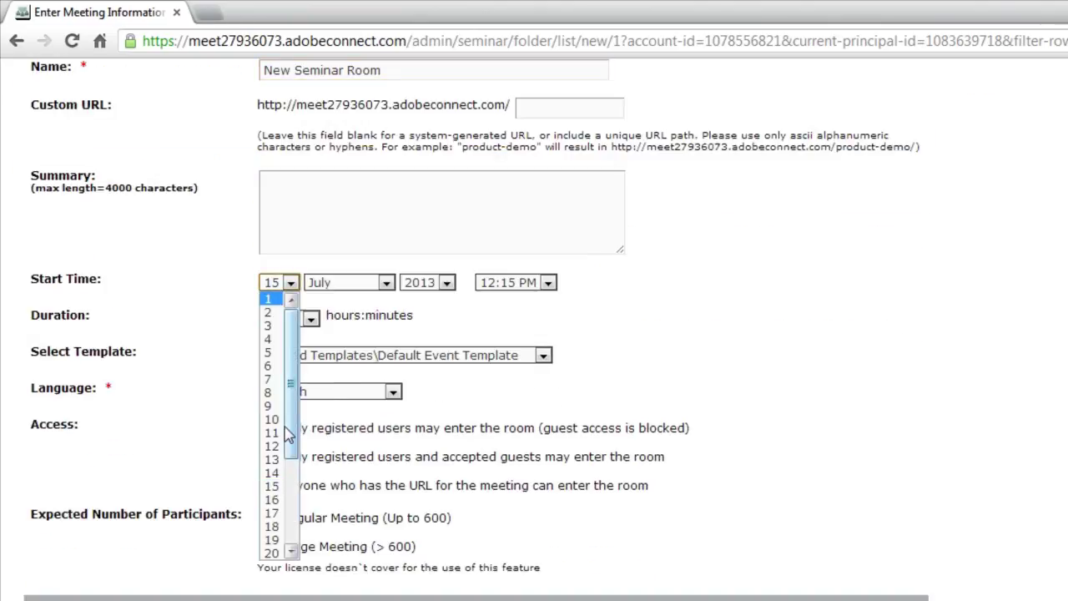
{"action": "left_click", "coordinate": [272, 526]}
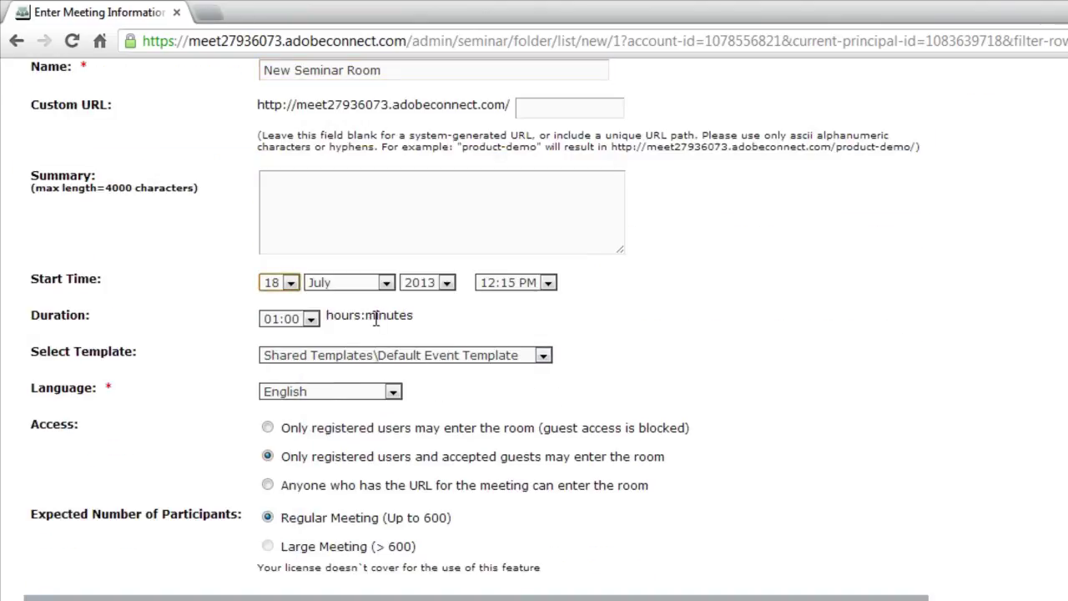
{"action": "left_click", "coordinate": [523, 285]}
{"action": "scroll", "coordinate": [519, 444], "scroll_direction": "down", "scroll_amount": 2}
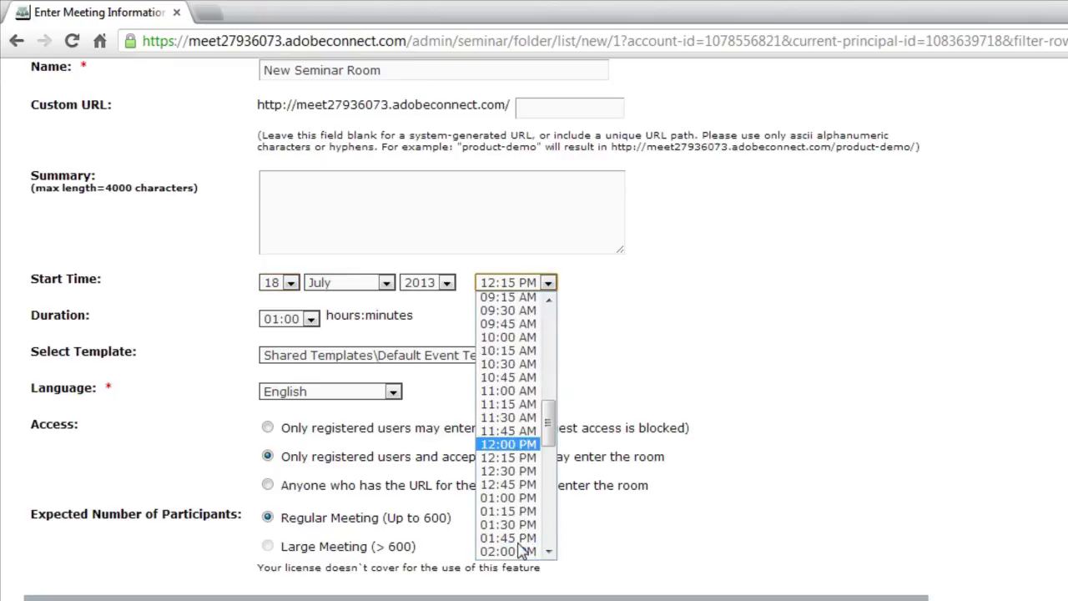
{"action": "left_click", "coordinate": [509, 499]}
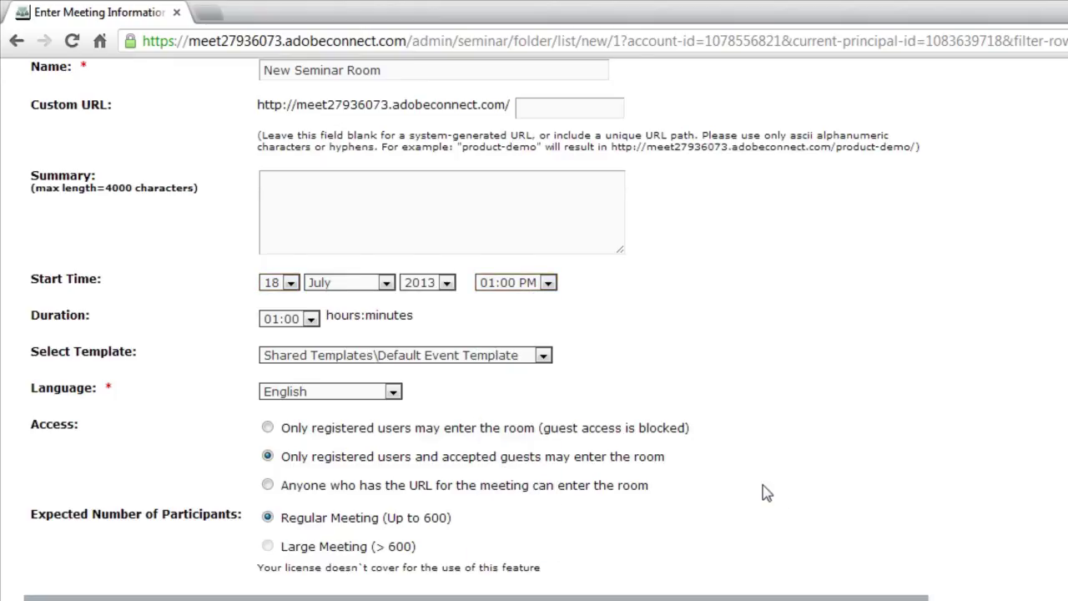
{"action": "scroll", "coordinate": [776, 489], "scroll_direction": "down", "scroll_amount": 5}
{"action": "left_click", "coordinate": [598, 594]}
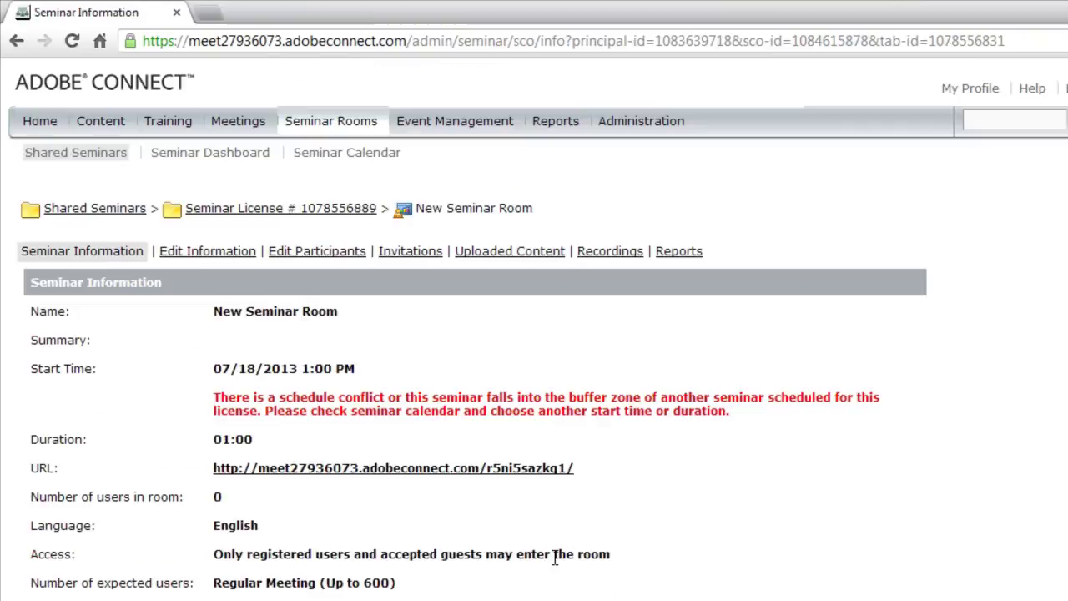
{"action": "left_click_drag", "start_coordinate": [213, 402], "coordinate": [778, 413]}
{"action": "left_click", "coordinate": [781, 431]}
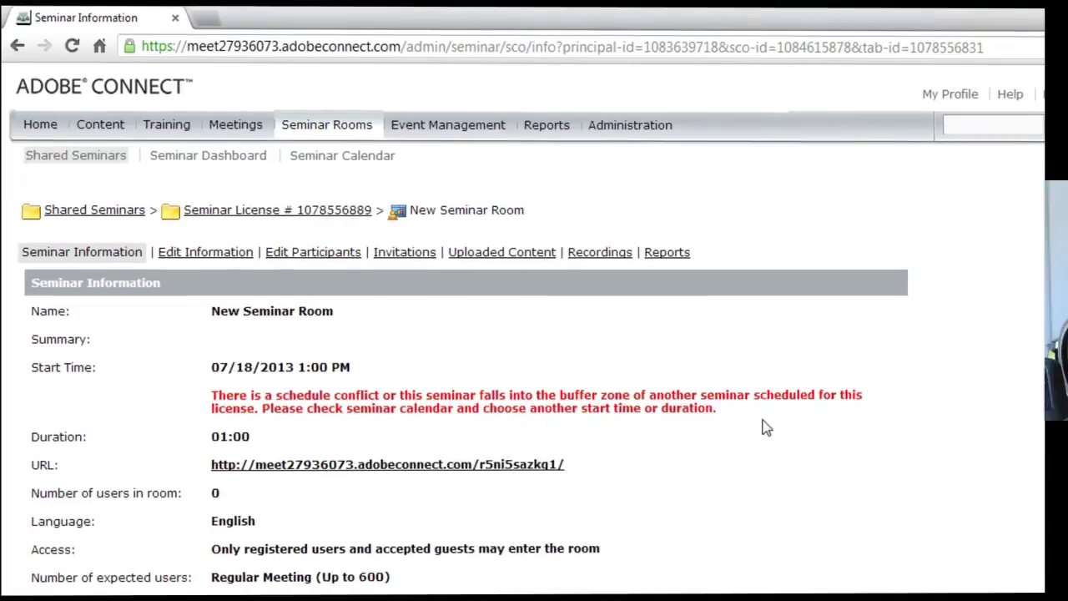